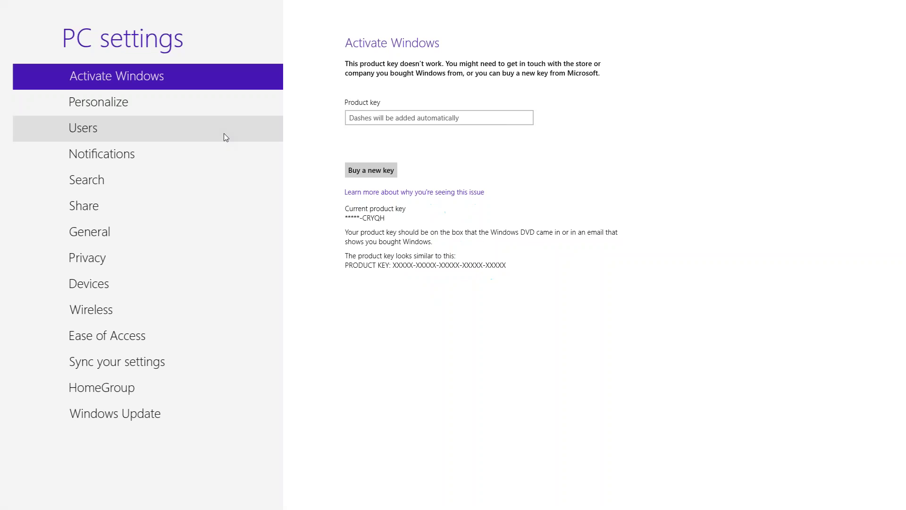
Leave PC settings by way of the Start screen to reach the Windows desktop
key(super)
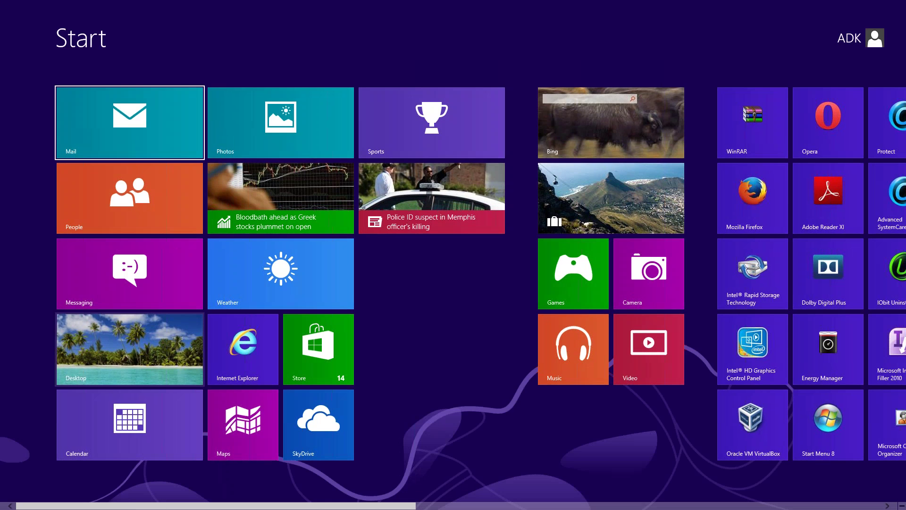
key(super)
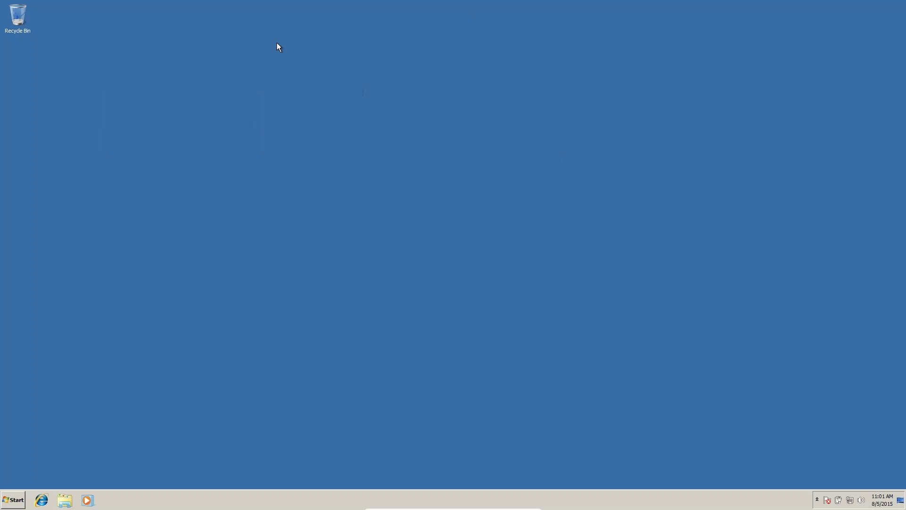
Search the Start menu for hdwwiz
click(10, 503)
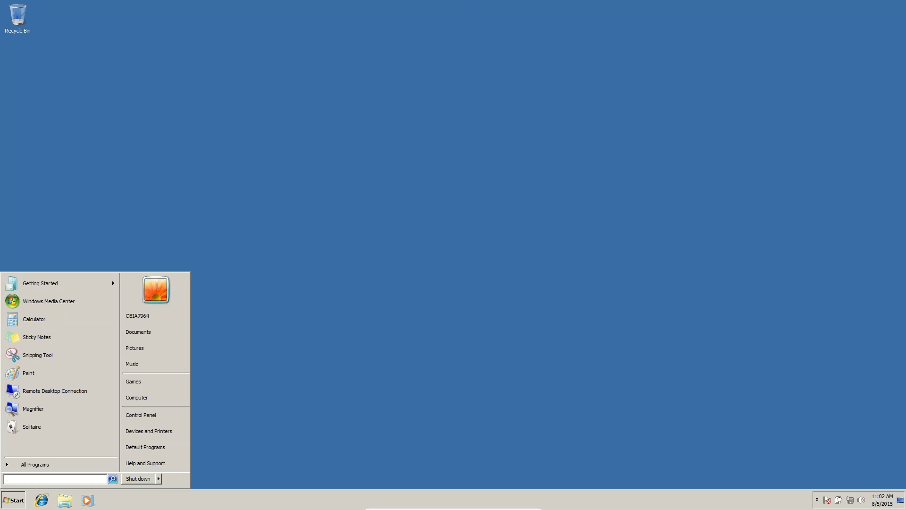
text(hdww)
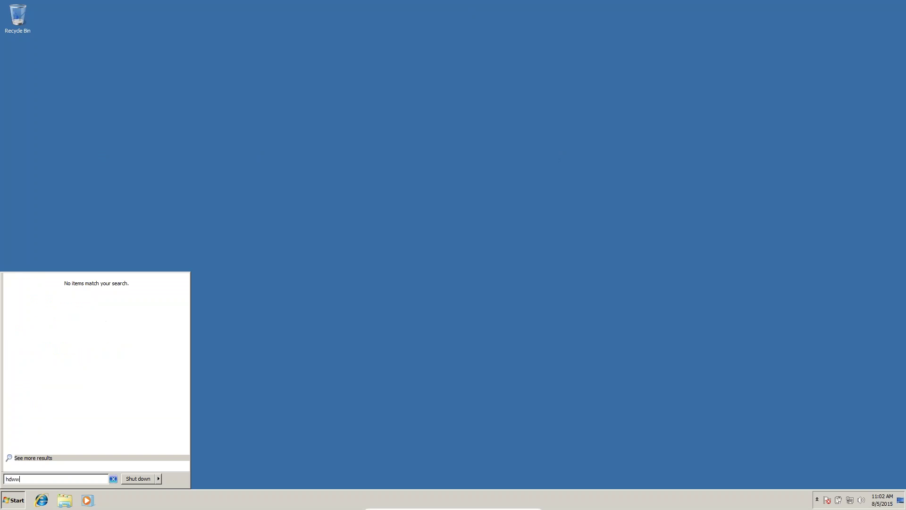
text(iz)
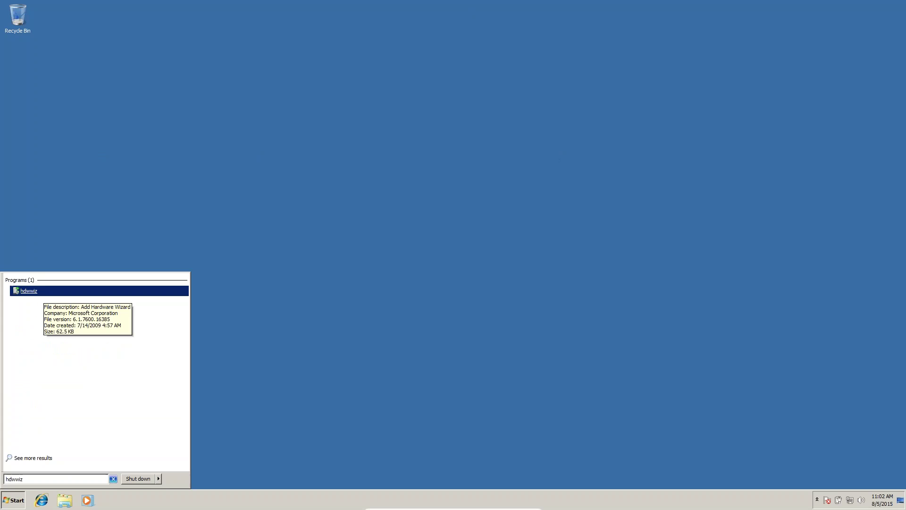
Launch the Add Hardware Wizard and advance to manually choosing hardware from a list
click(38, 291)
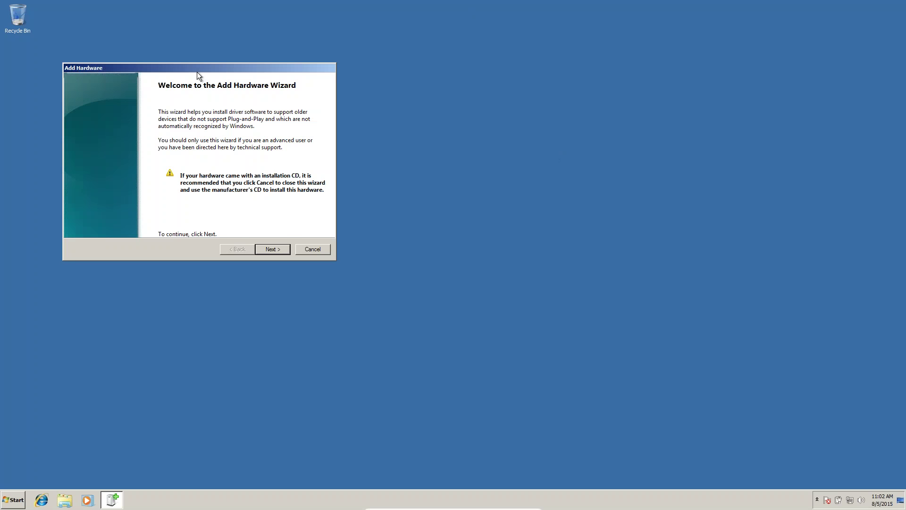
drag(197, 71, 256, 84)
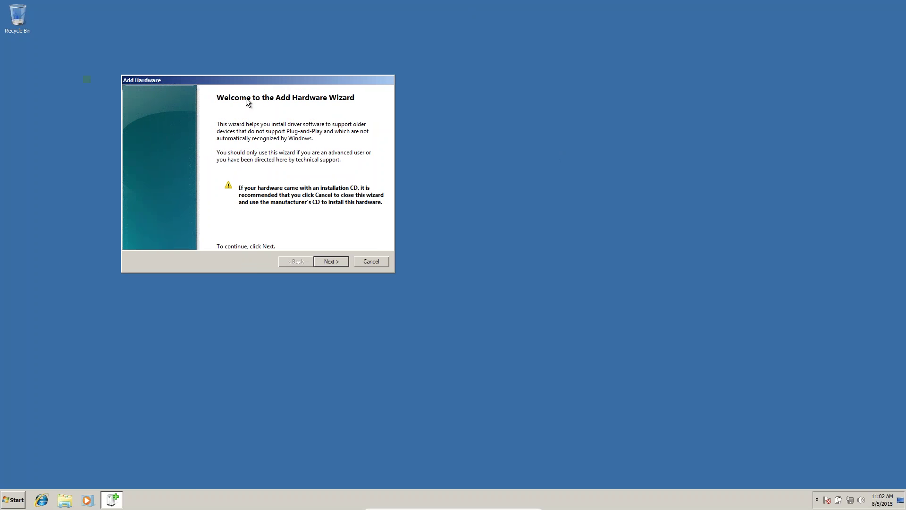
click(331, 262)
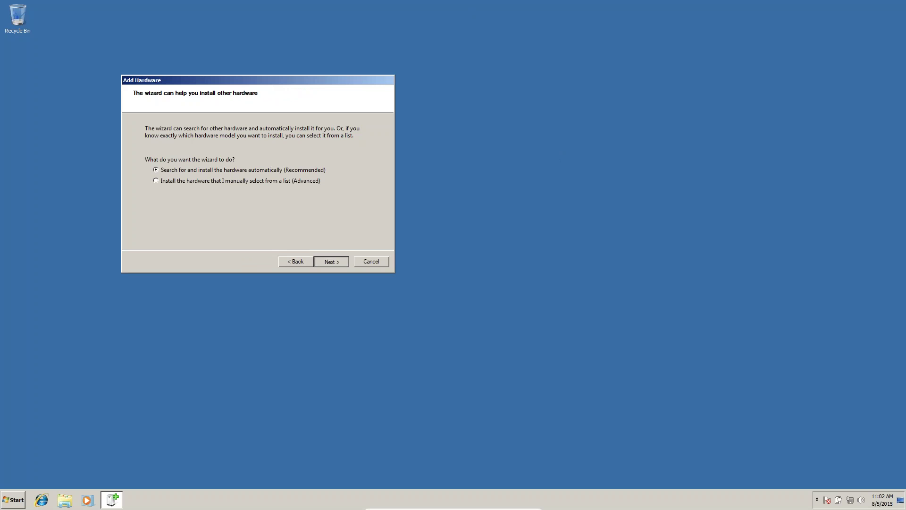
click(331, 262)
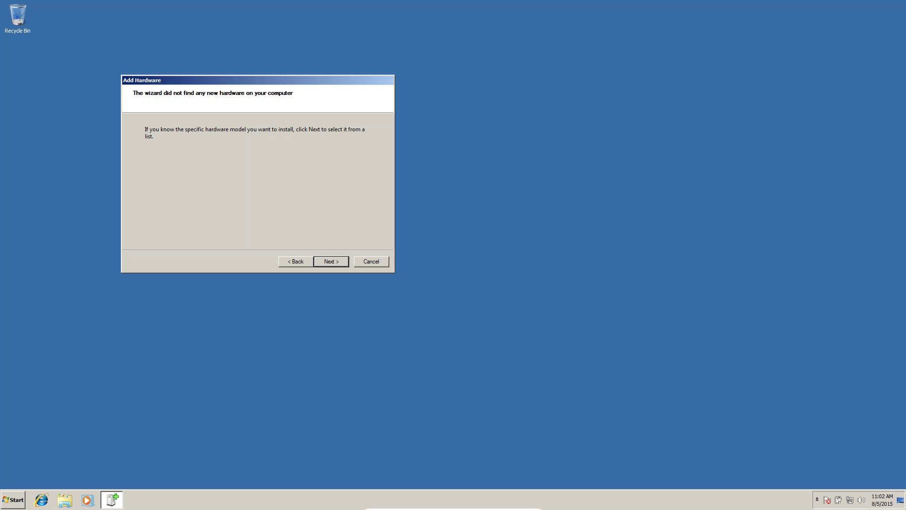
click(331, 262)
click(365, 231)
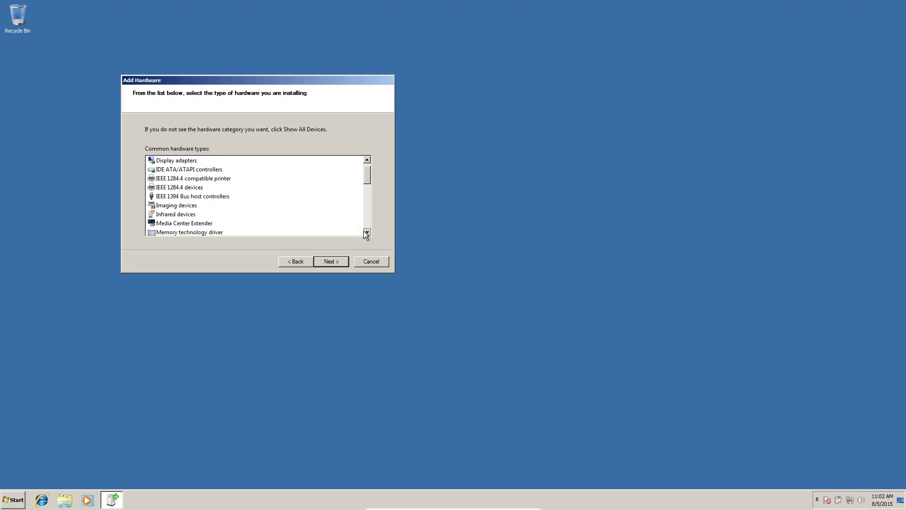
click(365, 232)
click(364, 232)
click(364, 232)
click(364, 232)
click(364, 232)
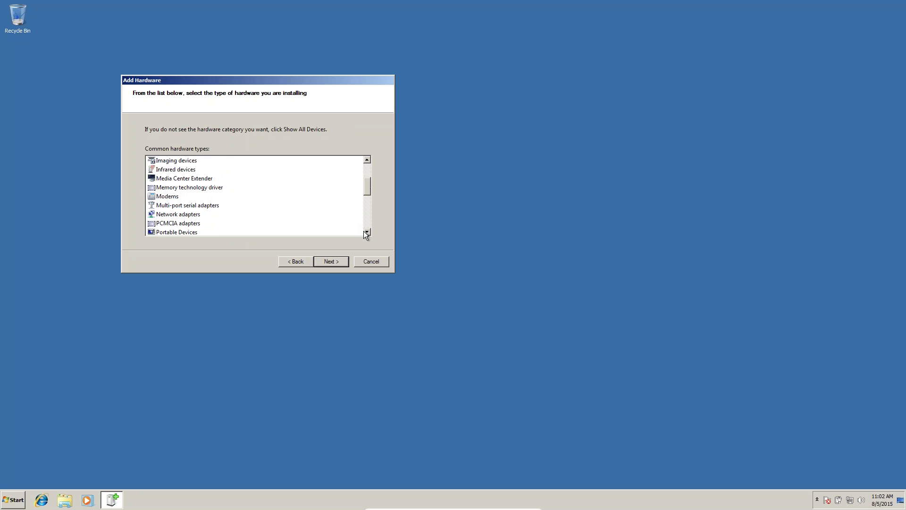
Choose Network adapters > Microsoft > Microsoft Loopback Adapter and install it
click(188, 214)
click(339, 265)
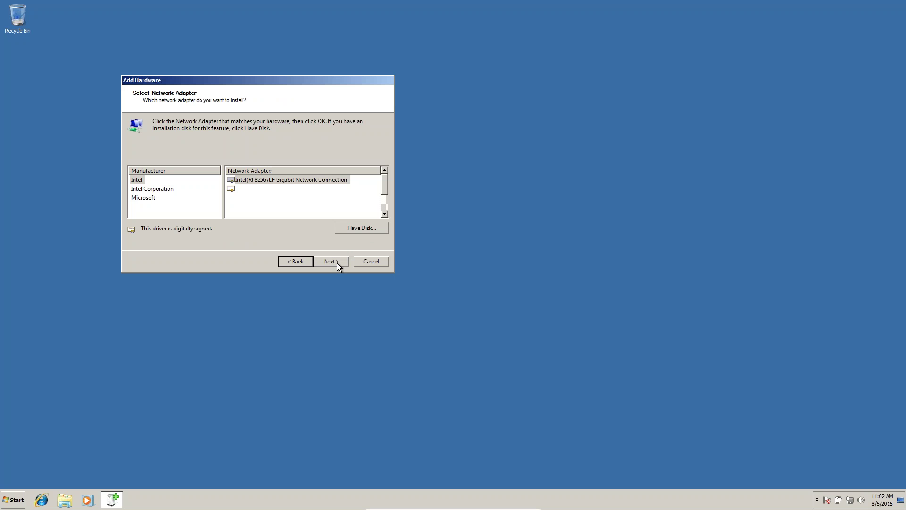
click(151, 200)
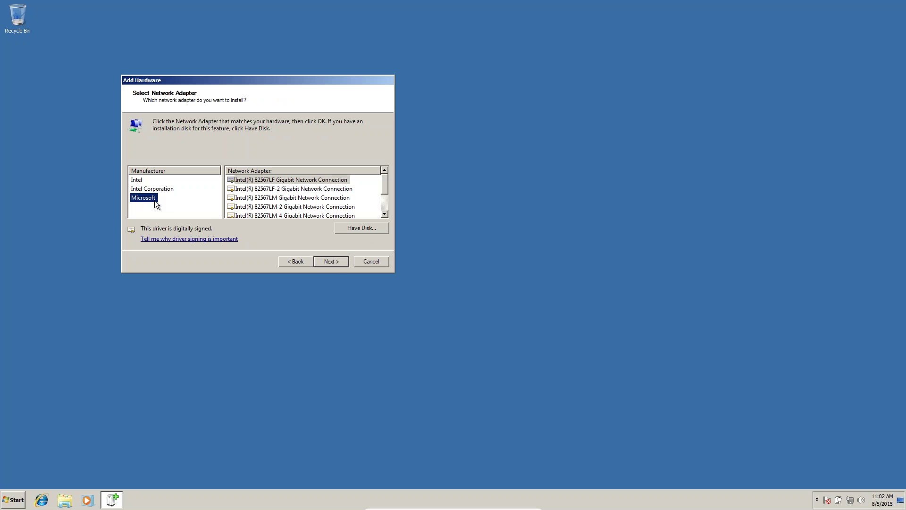
click(384, 214)
click(384, 214)
double_click(385, 214)
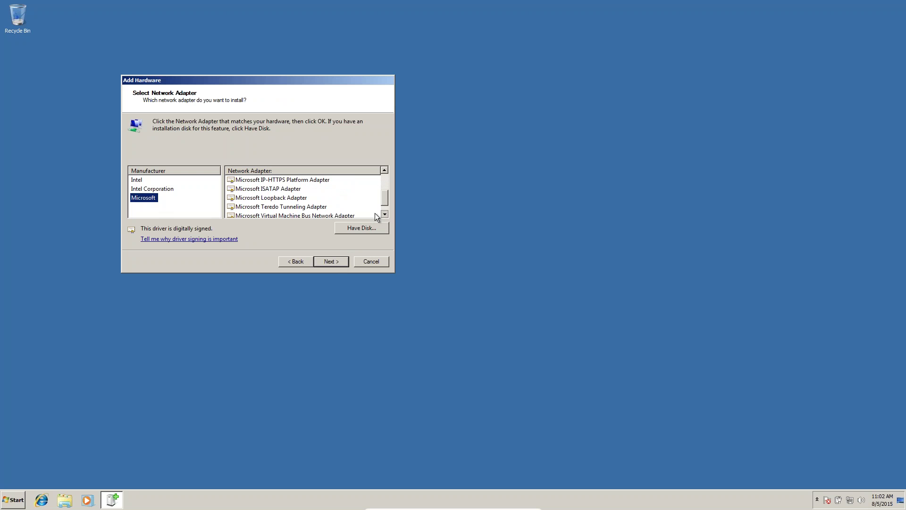
click(288, 198)
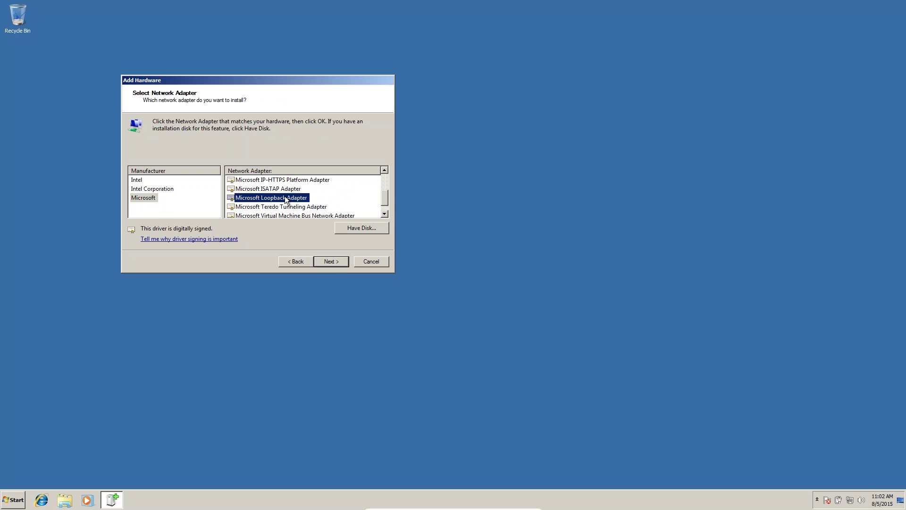
click(329, 263)
click(329, 263)
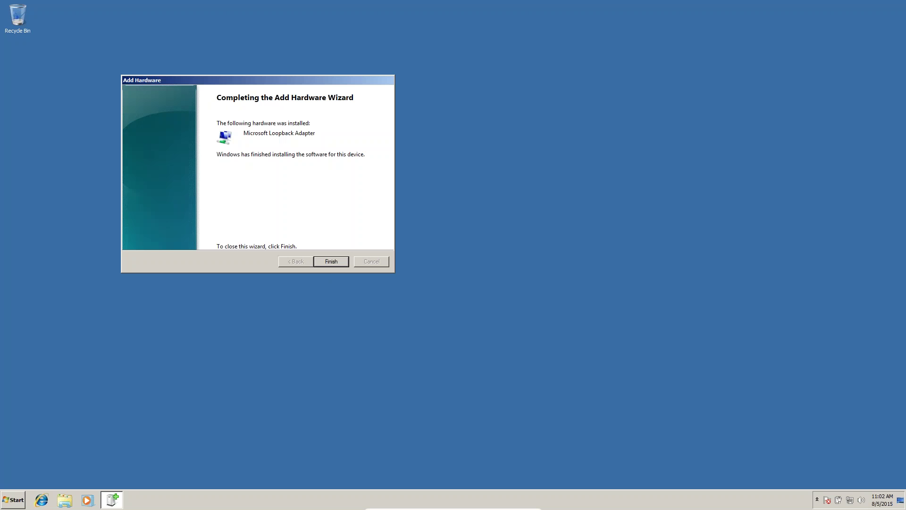
Finish the wizard and open Network and Sharing Center from maximized Control Panel in Large icons view
click(332, 262)
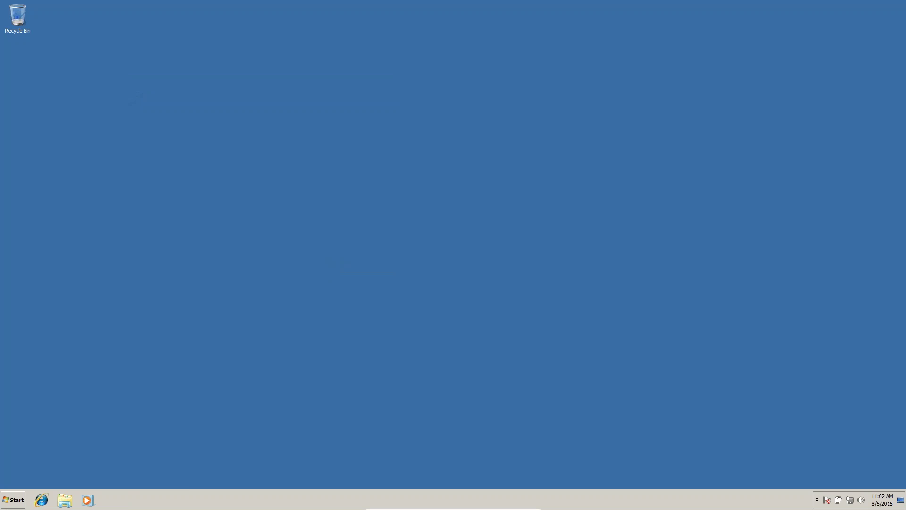
click(13, 500)
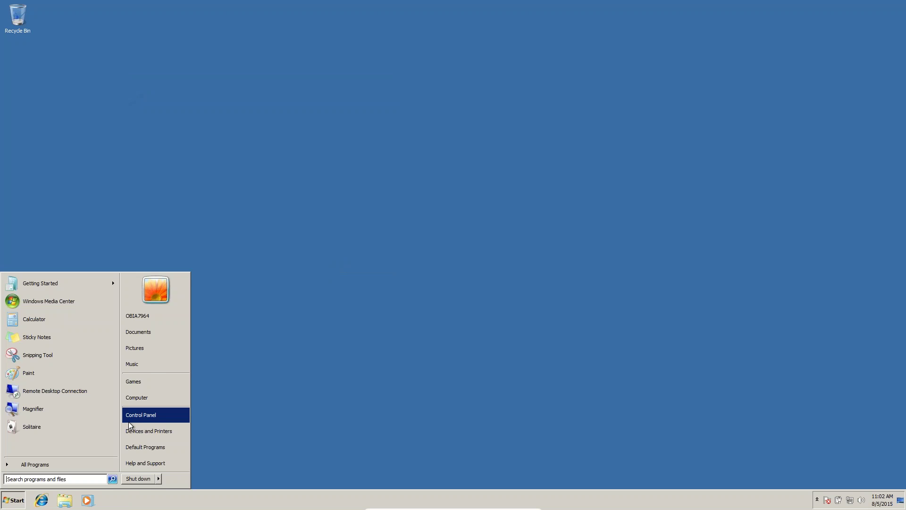
click(128, 420)
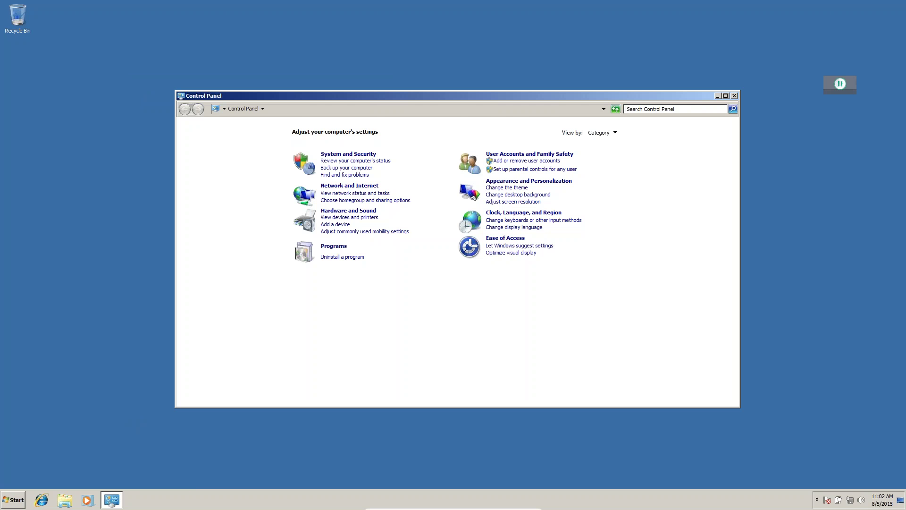
click(726, 96)
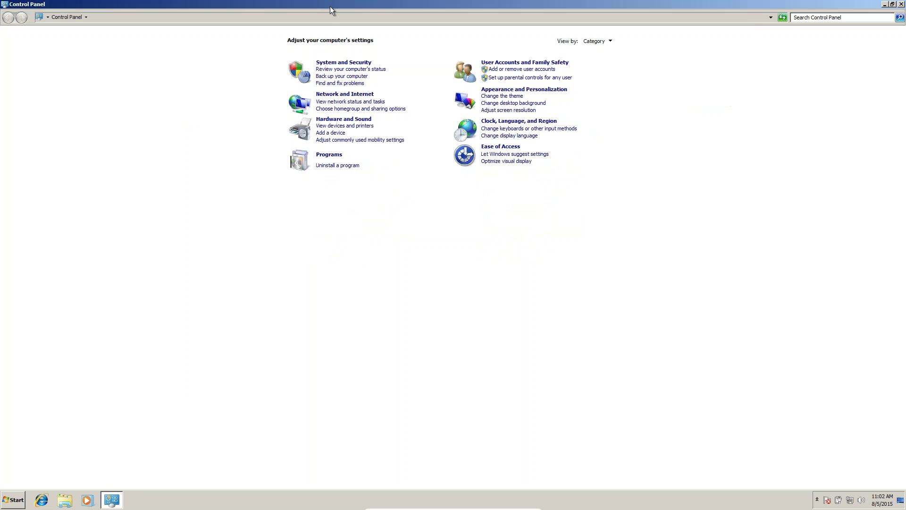
click(609, 44)
click(596, 64)
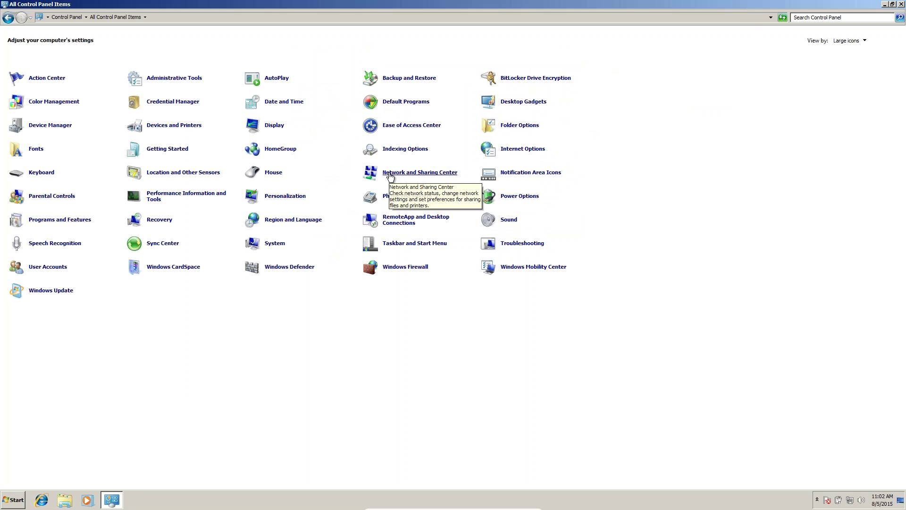
click(391, 175)
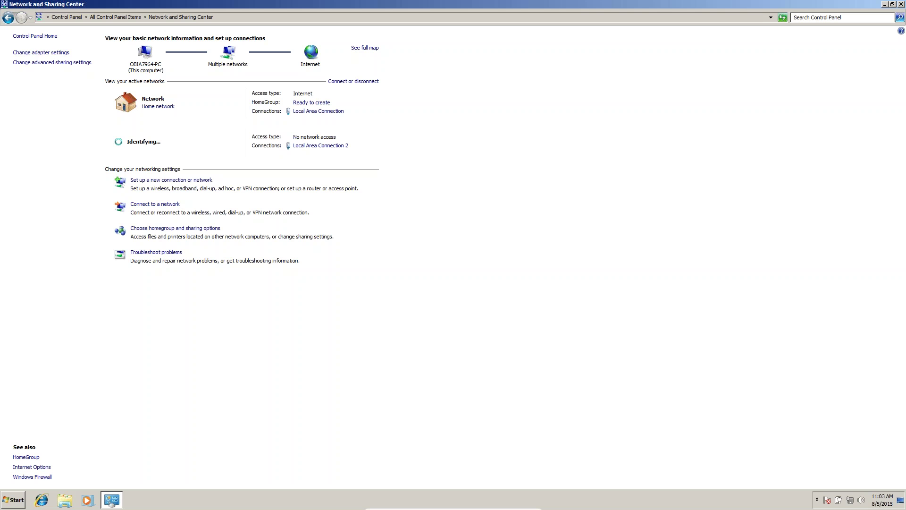
Open Local Area Connection 2 Properties from the adapter list and center the dialog
click(42, 54)
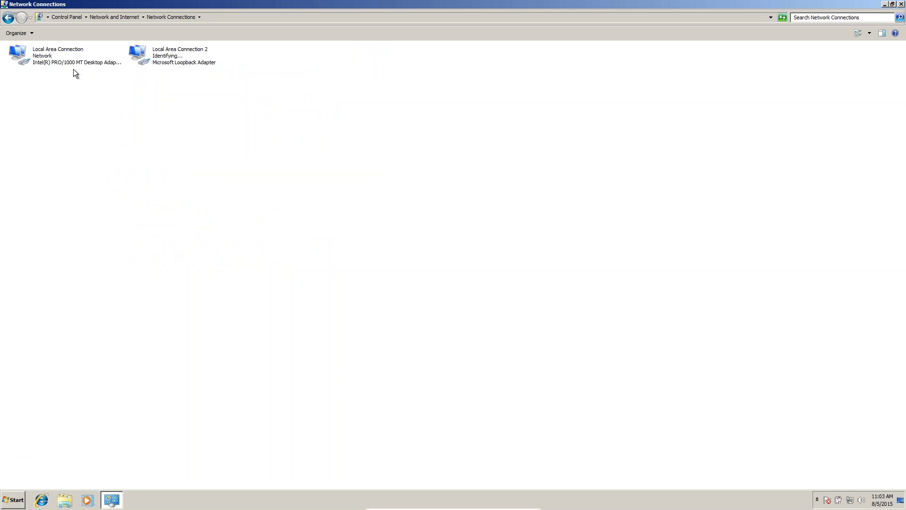
click(167, 60)
right_click(168, 59)
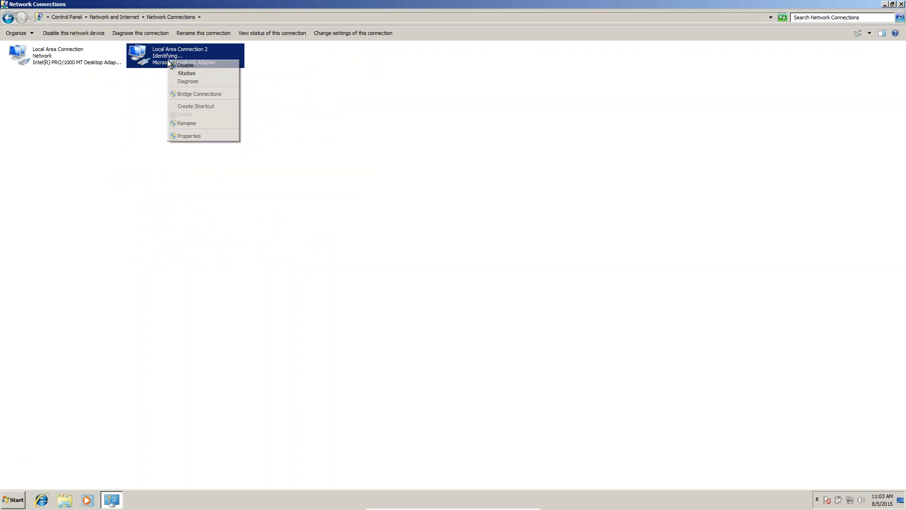
click(209, 137)
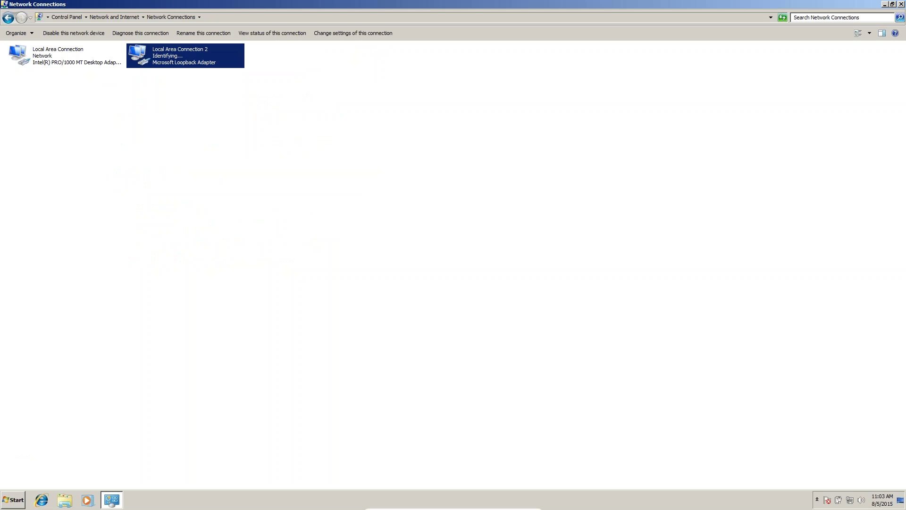
drag(131, 38, 293, 117)
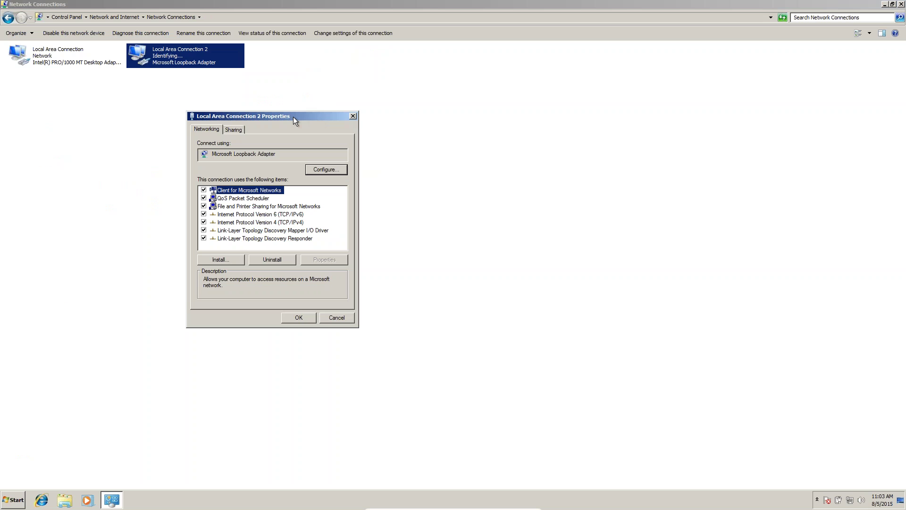
Disable IPv6, set static IPv4 10.10.10.10 with mask 255.0.0.0, and close Network Connections
click(204, 214)
double_click(243, 223)
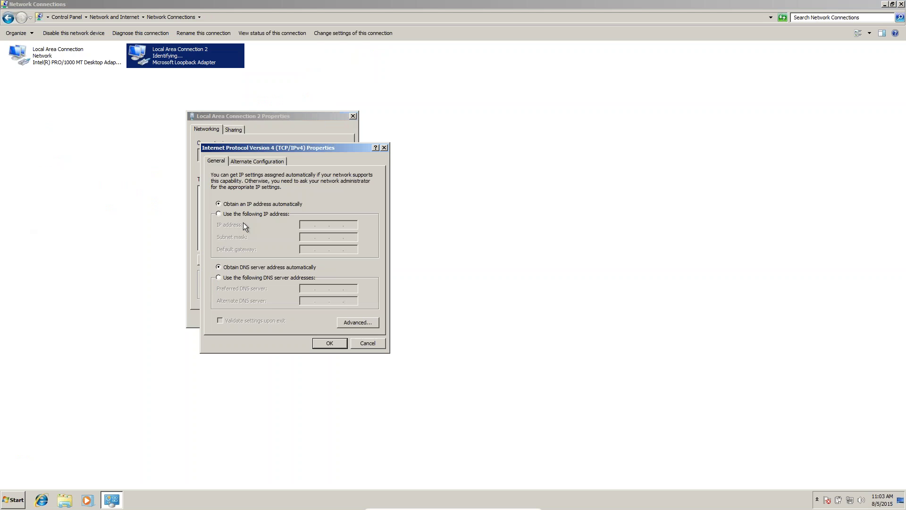
click(225, 214)
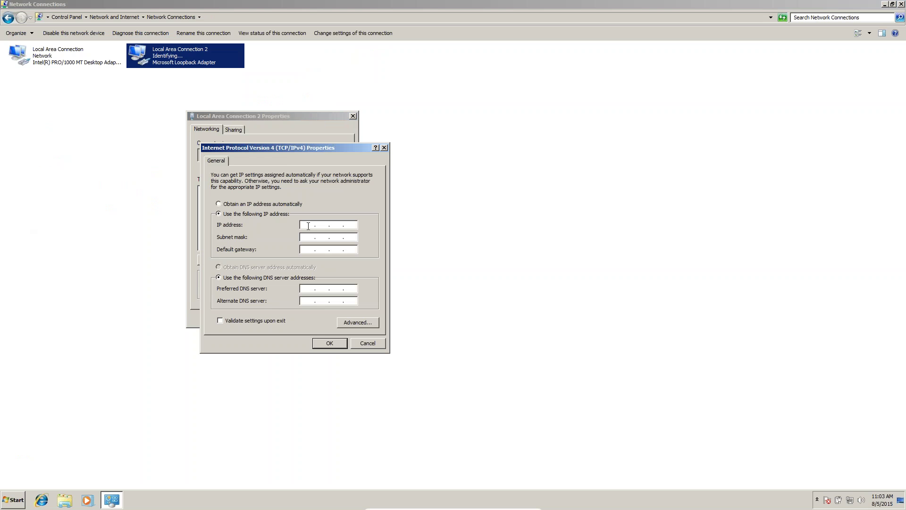
text(10 . 10 . 10 . 10)
key(Tab)
click(323, 343)
click(299, 320)
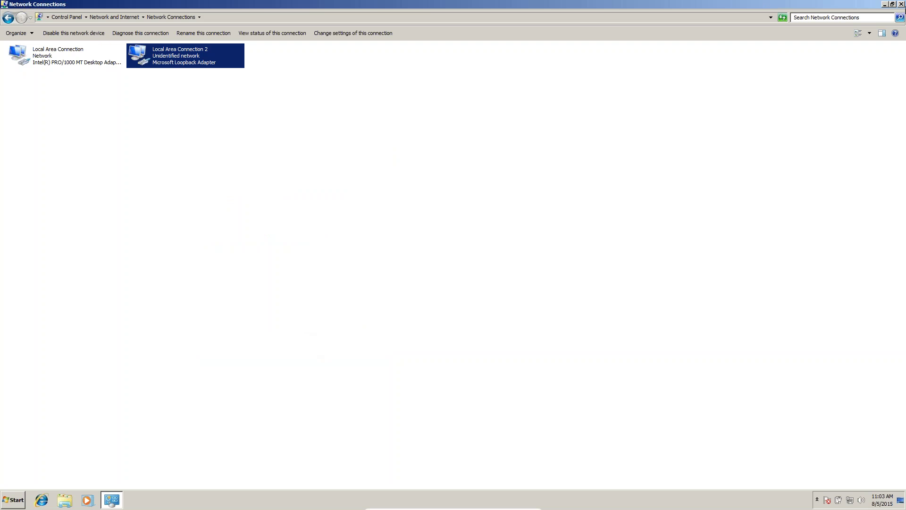
click(900, 4)
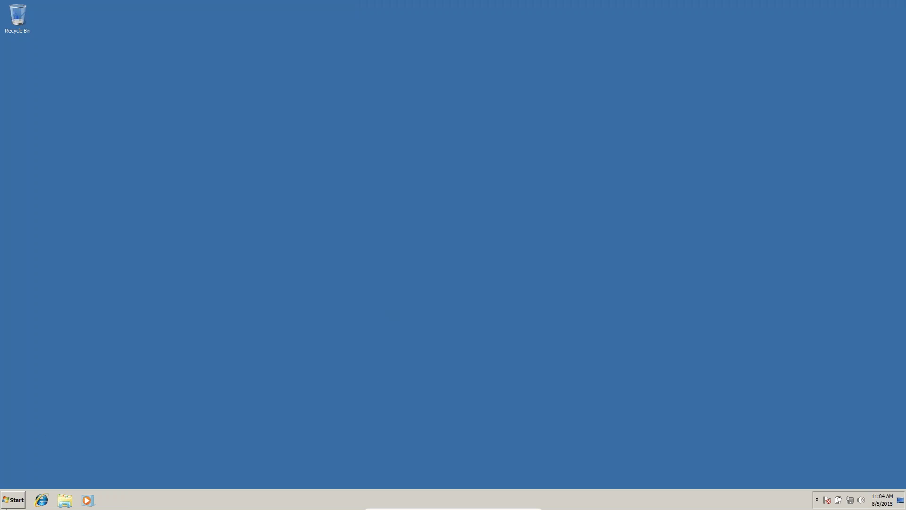
Open Computer maximized and browse into Local Disk (C:) > Windows
click(13, 500)
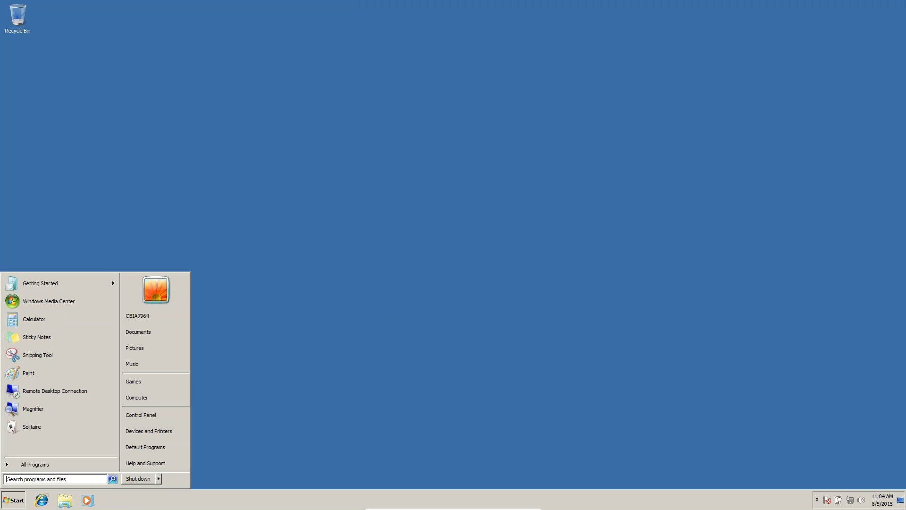
click(169, 398)
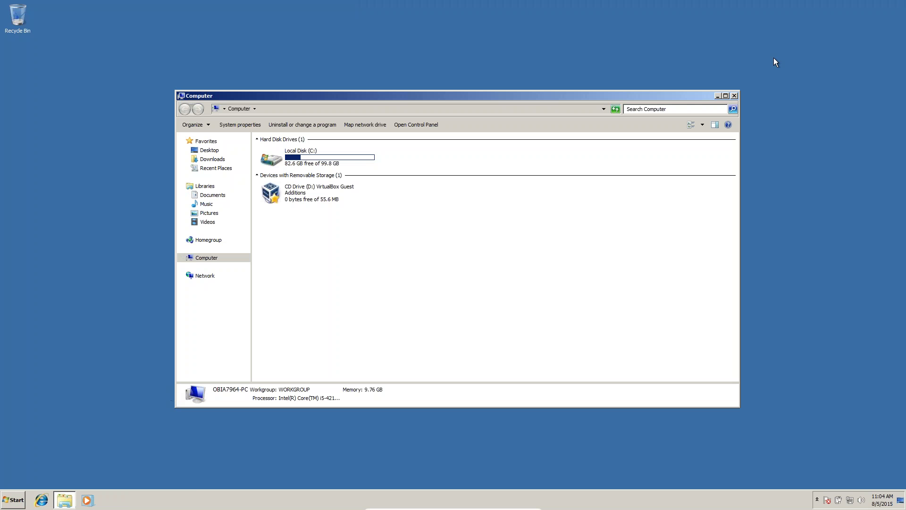
click(725, 95)
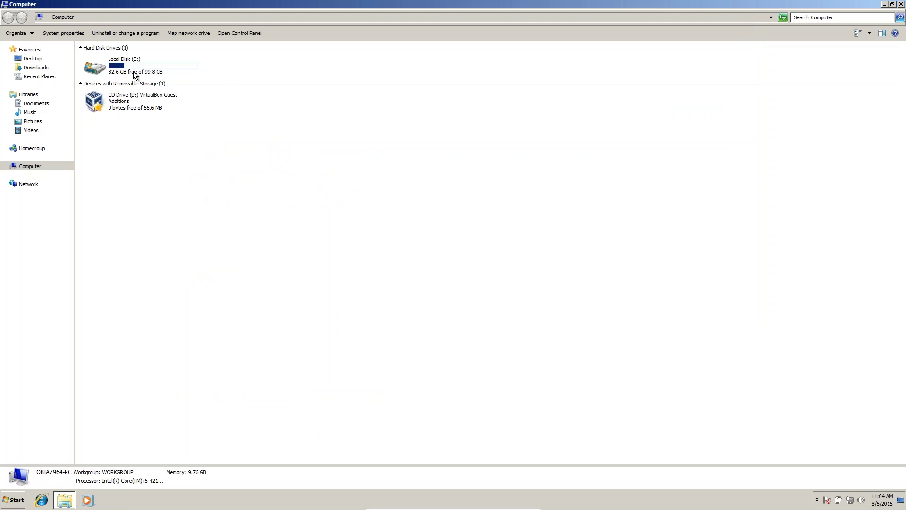
double_click(134, 75)
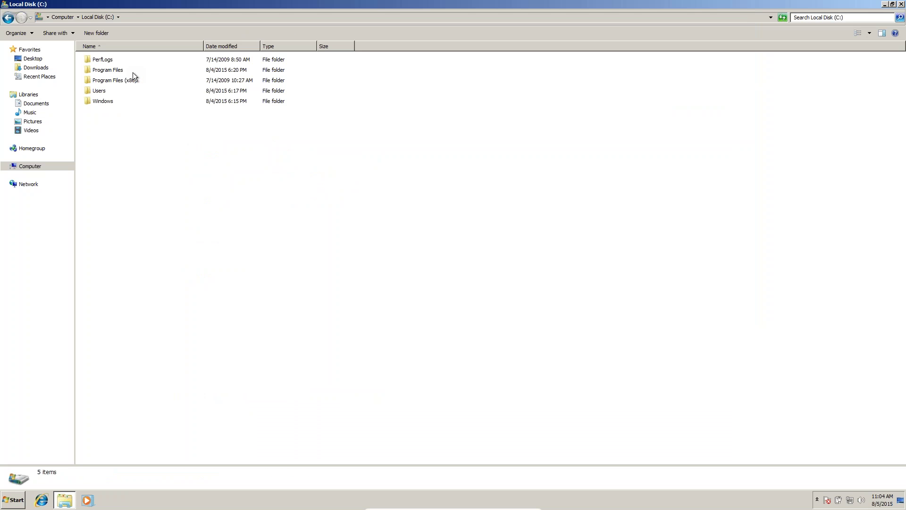
double_click(112, 101)
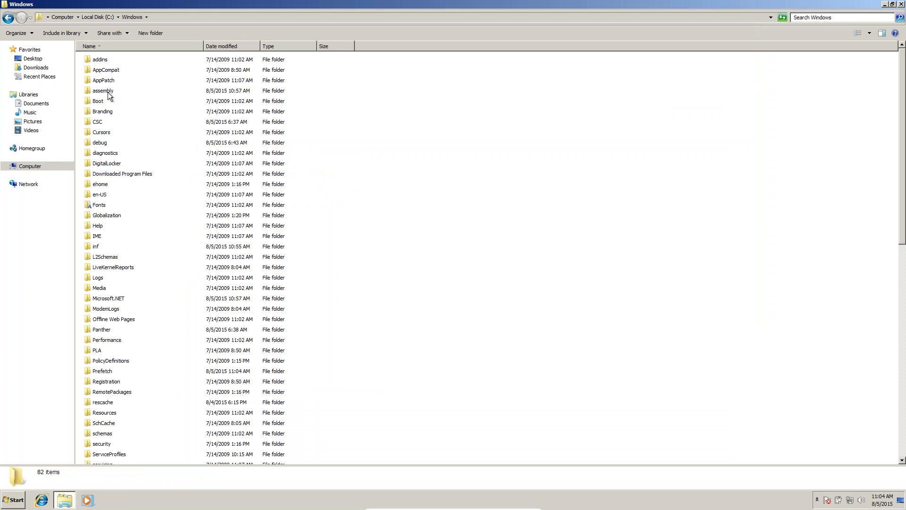
Browse on through System32 > drivers > etc and select the hosts file
click(109, 91)
key(s)
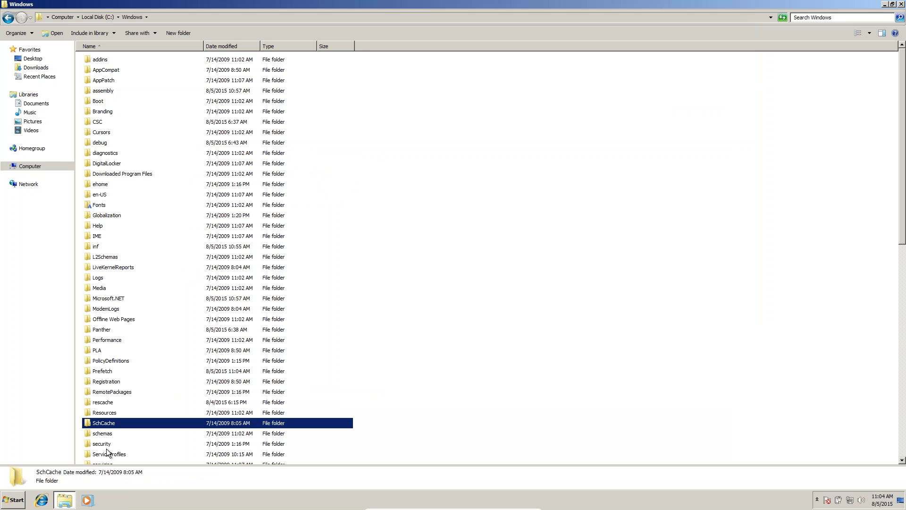
key(s)
key(s)
key(s)
key(s)
key(s)
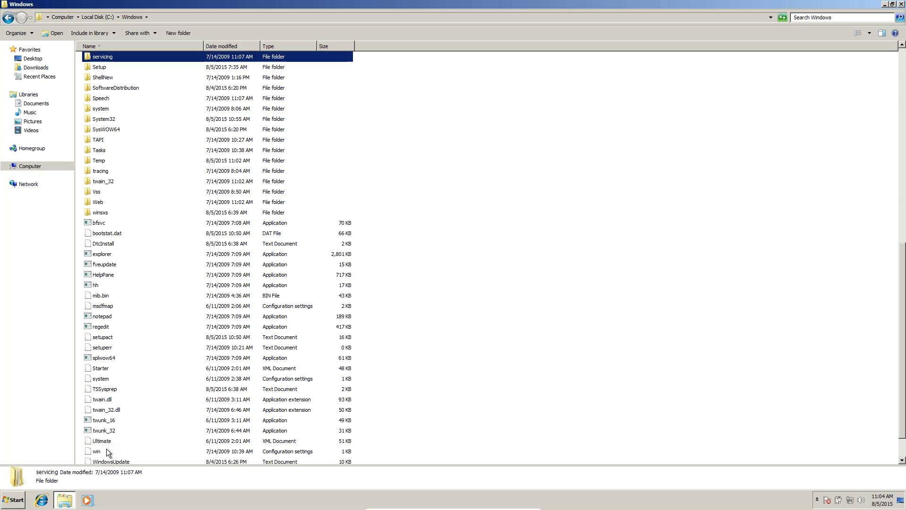
double_click(101, 121)
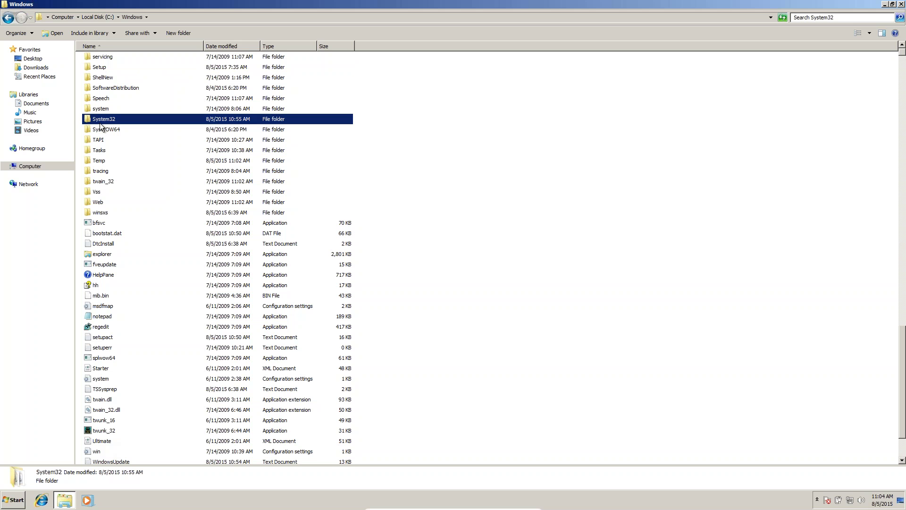
click(100, 124)
key(d)
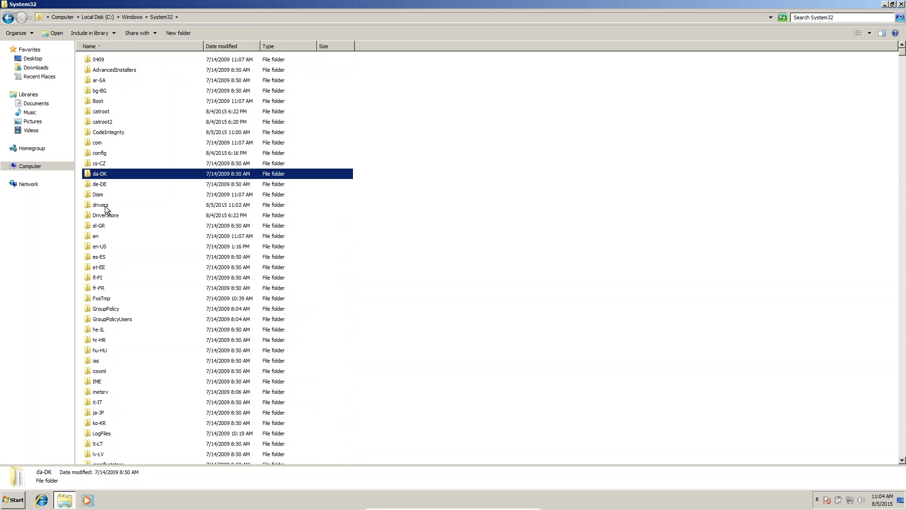
double_click(103, 207)
double_click(101, 71)
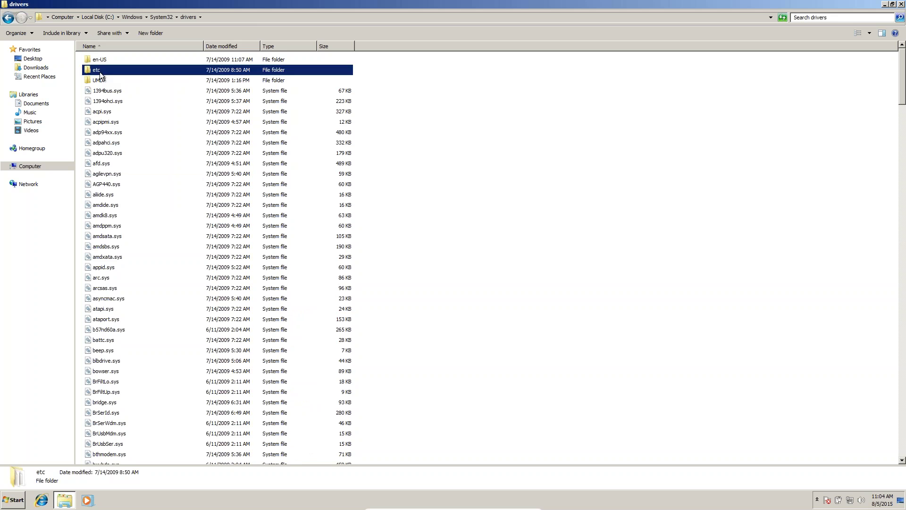
click(97, 61)
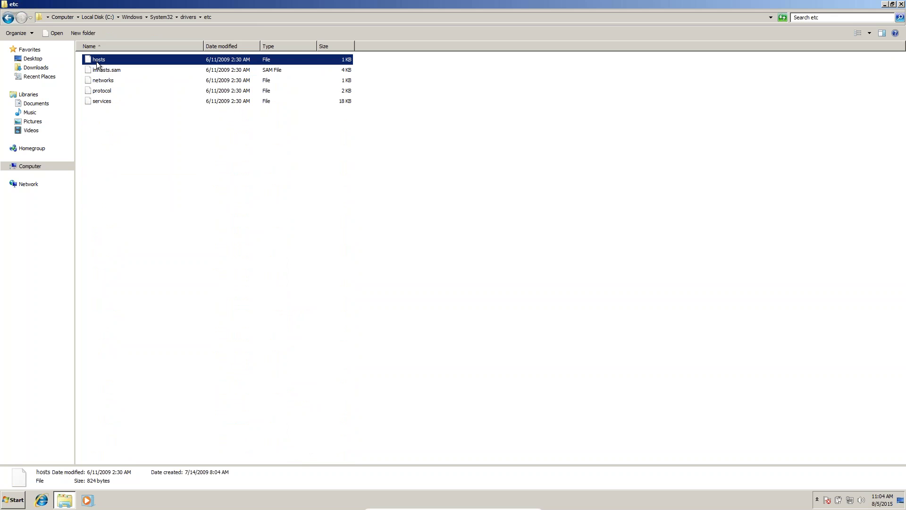
Open the hosts file's Security permissions editor and start adding a new user or group
right_click(98, 62)
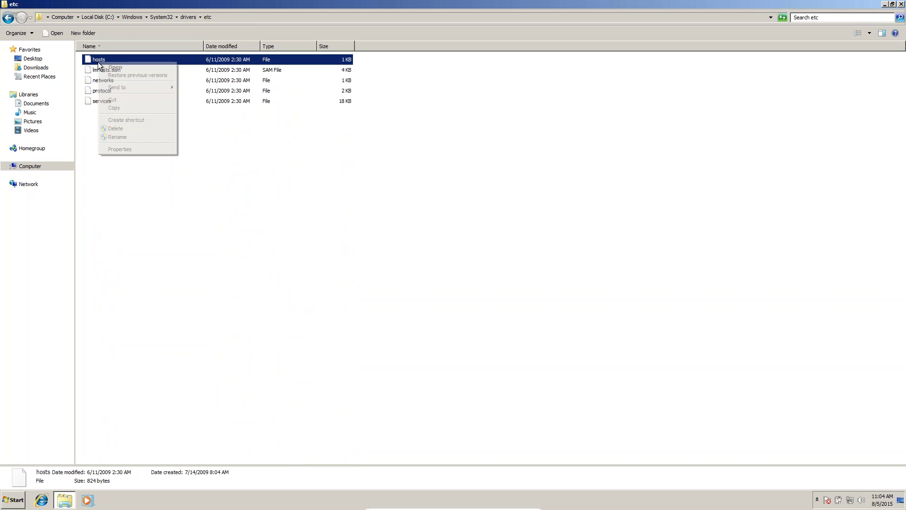
click(121, 149)
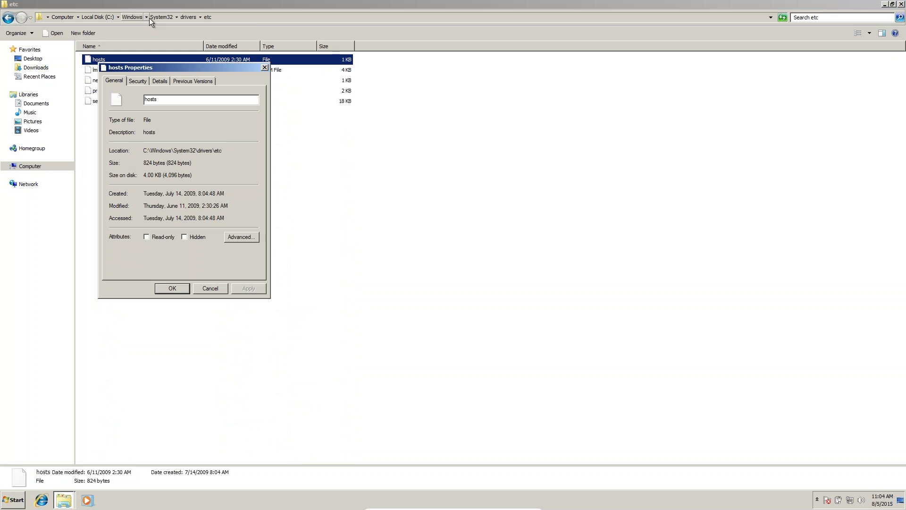
click(136, 80)
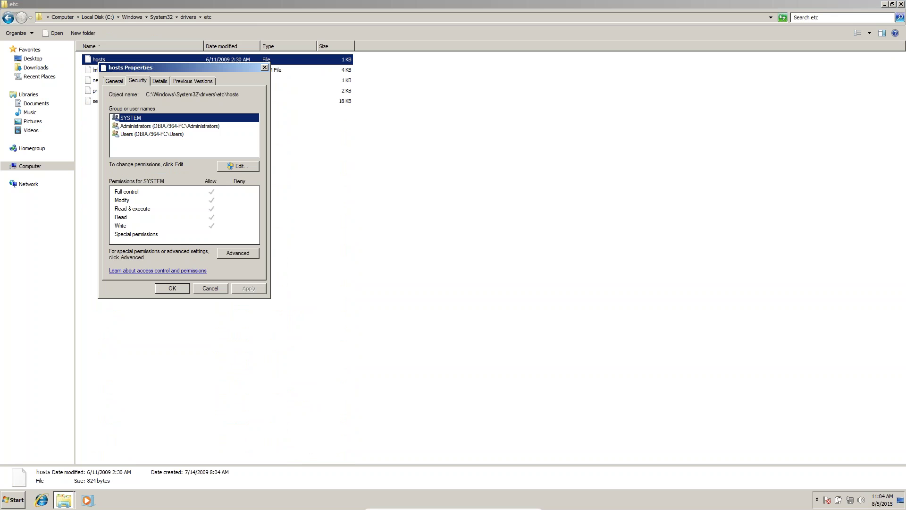
click(245, 167)
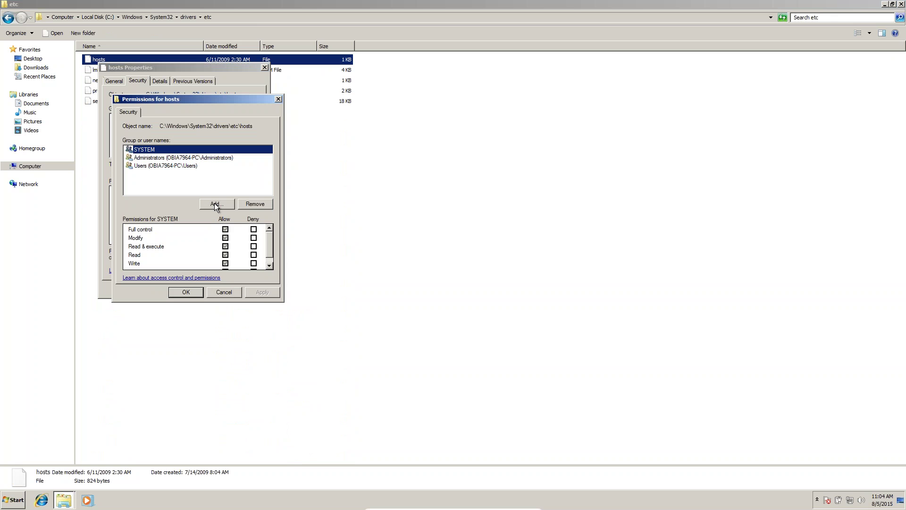
click(215, 204)
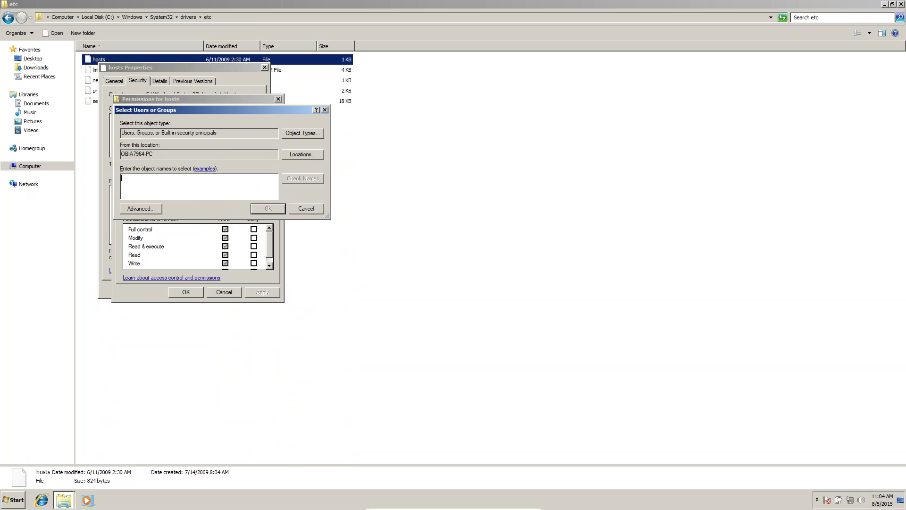
Add Everyone with Full control on hosts, accept the warning, and close the dialogs
text(everyone)
key(alt+c)
click(265, 211)
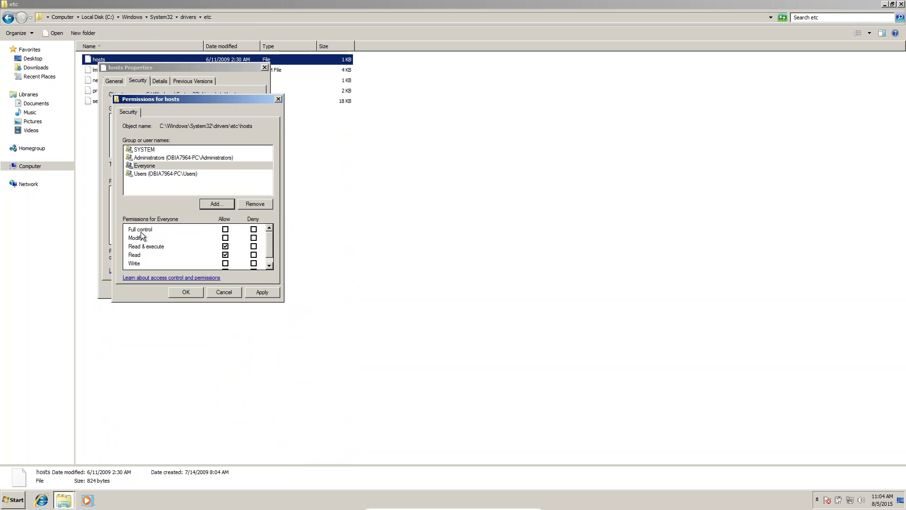
click(226, 230)
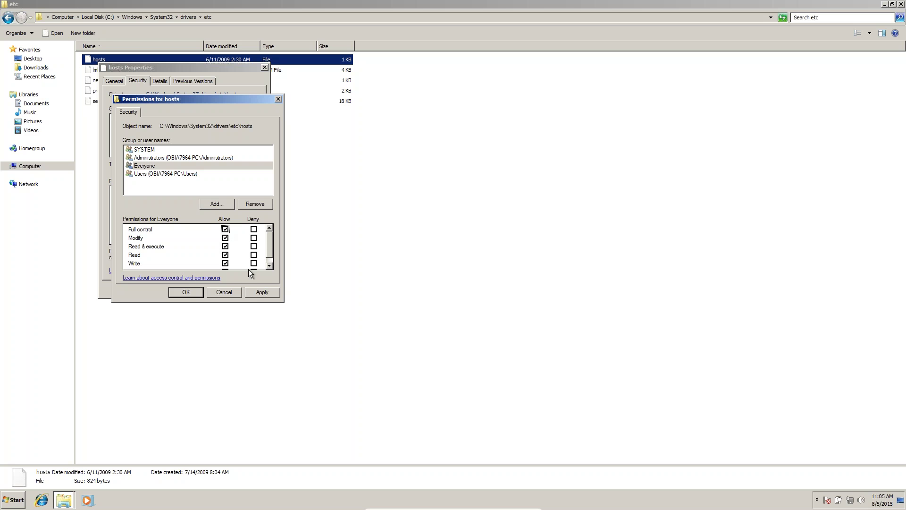
click(256, 292)
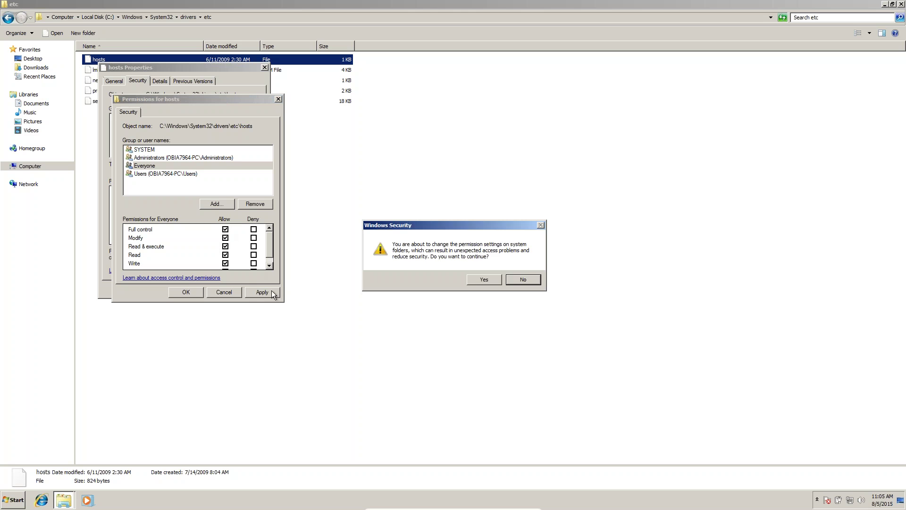
click(477, 282)
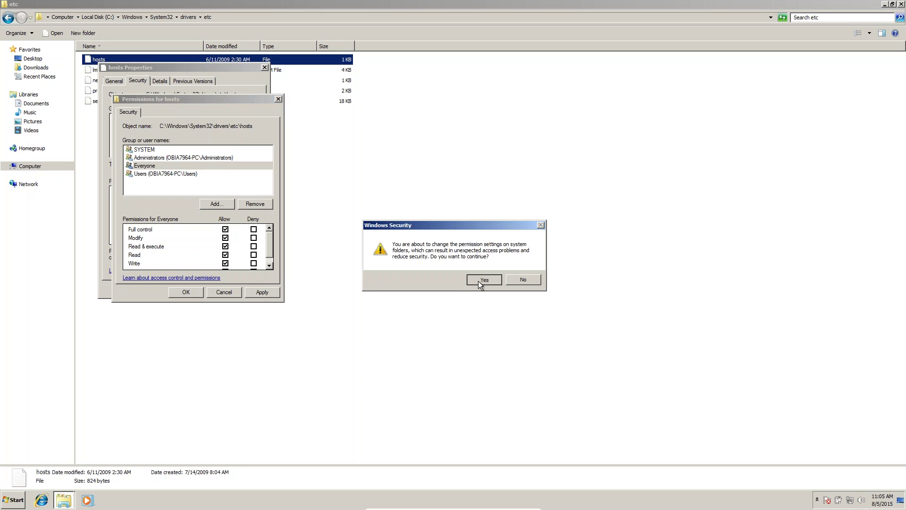
click(180, 290)
click(173, 288)
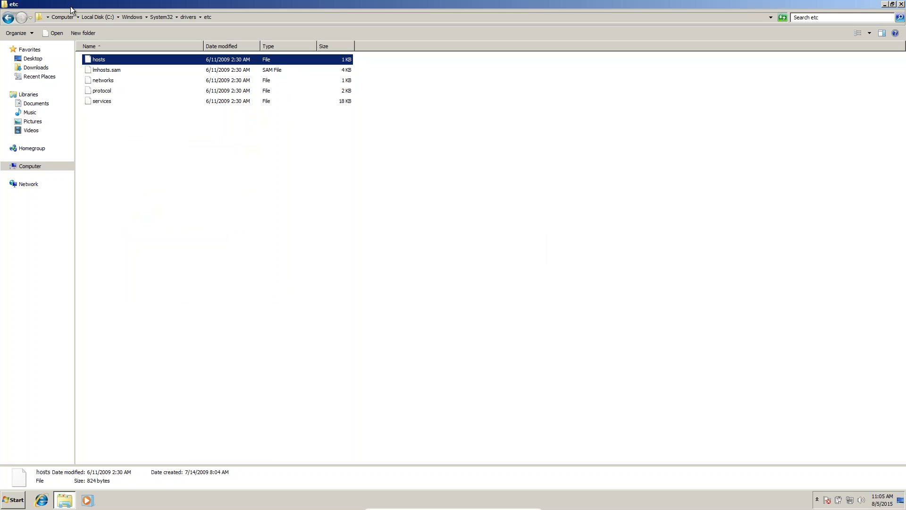
Open the hosts file with Notepad through the Open with dialog
double_click(104, 61)
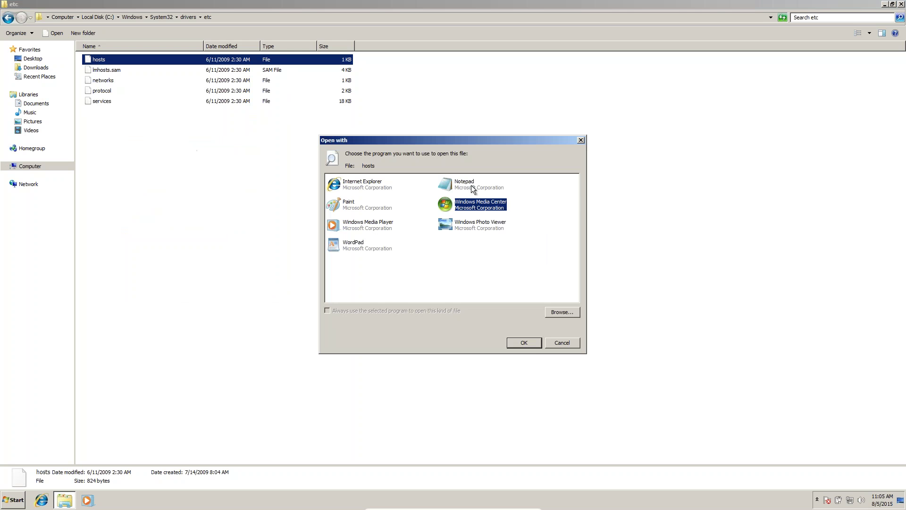
click(458, 189)
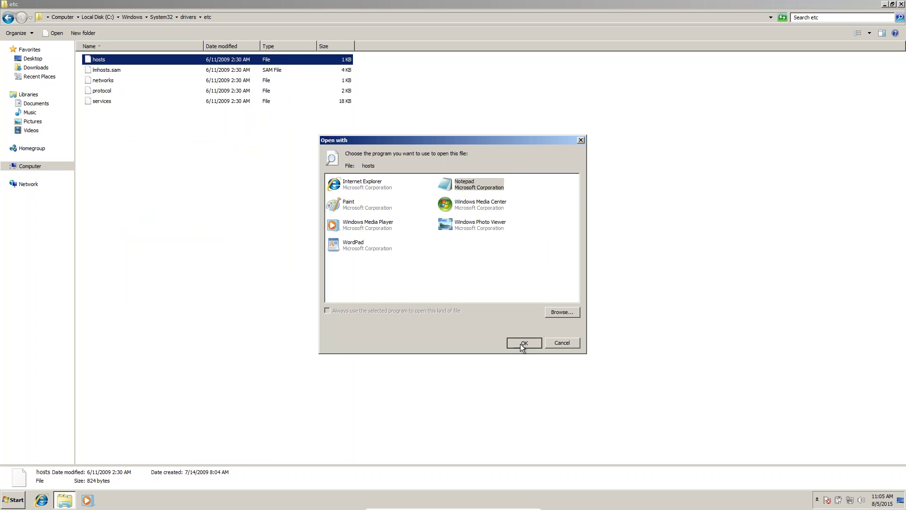
click(522, 343)
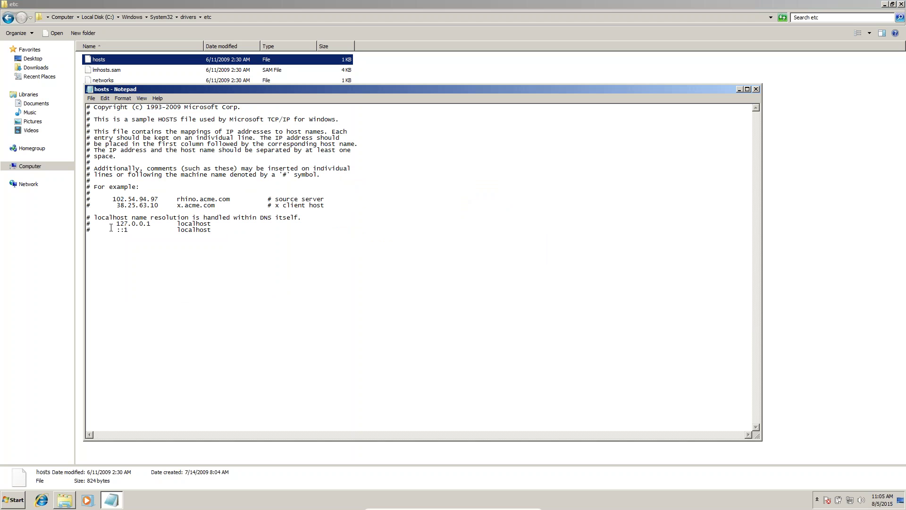
Copy the 127.0.0.1 localhost entry onto the empty line uncommented, then begin a new line with 10.10.10.10
drag(117, 224, 213, 224)
key(ctrl+c)
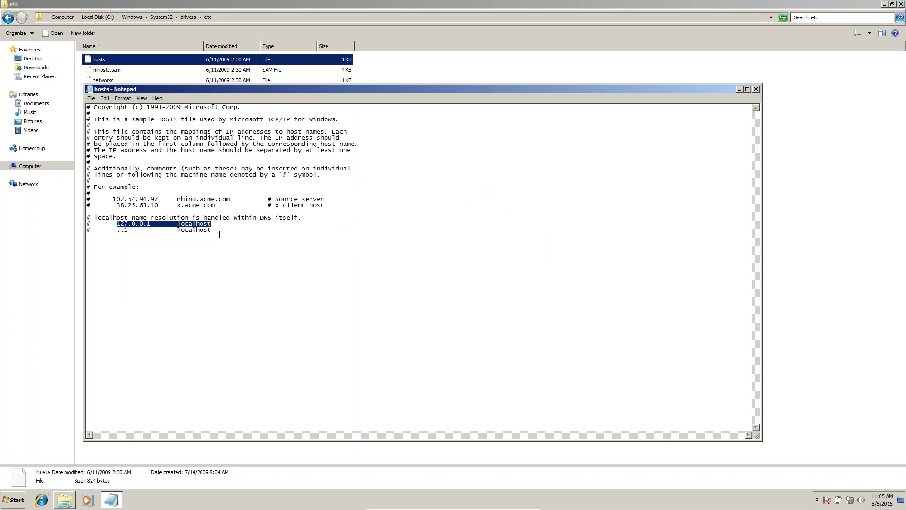
click(220, 234)
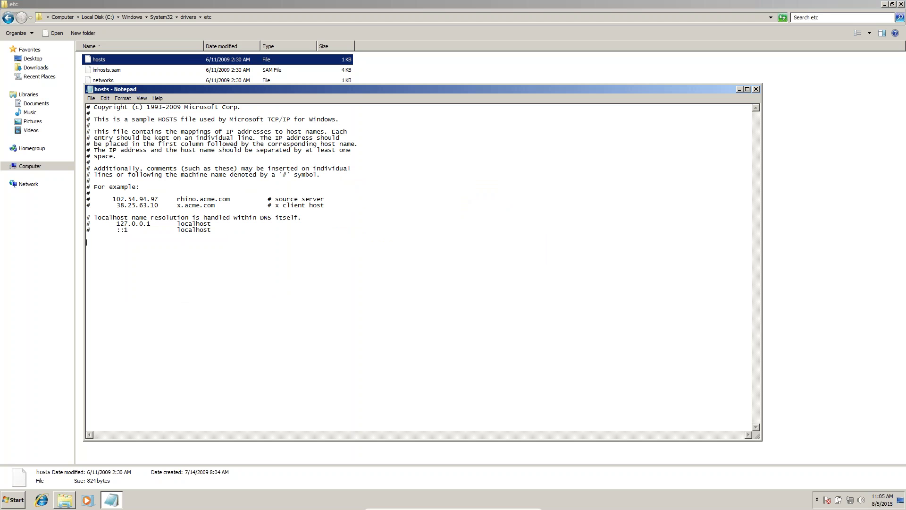
key(ctrl+v)
key(Return)
key(Return)
text(10.10.10.10)
click(13, 499)
right_click(149, 398)
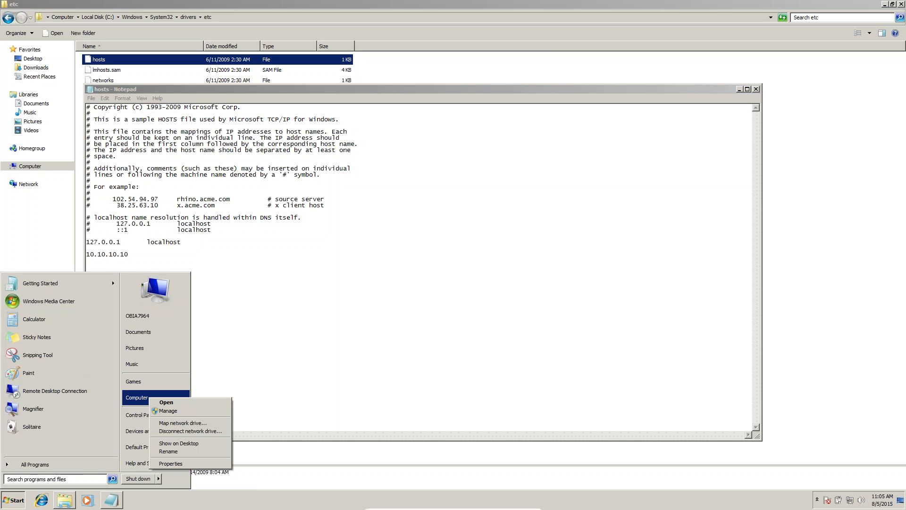
click(171, 463)
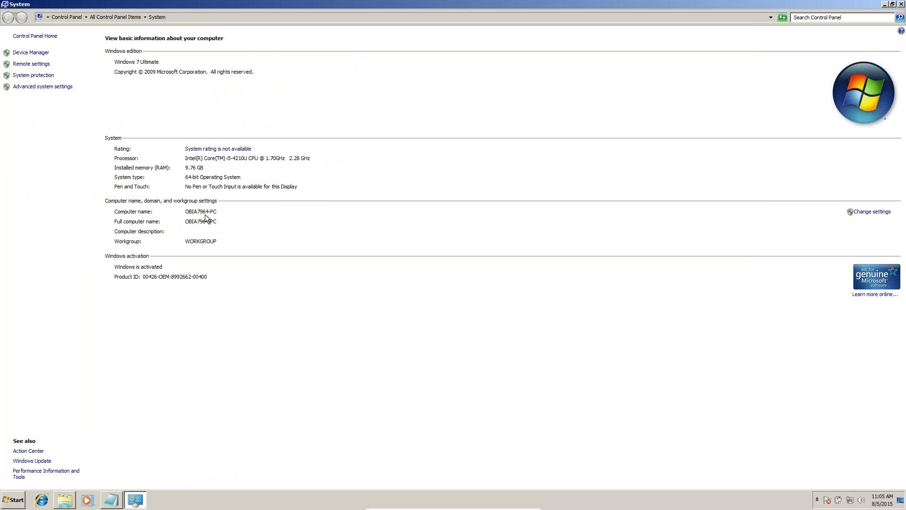
click(884, 4)
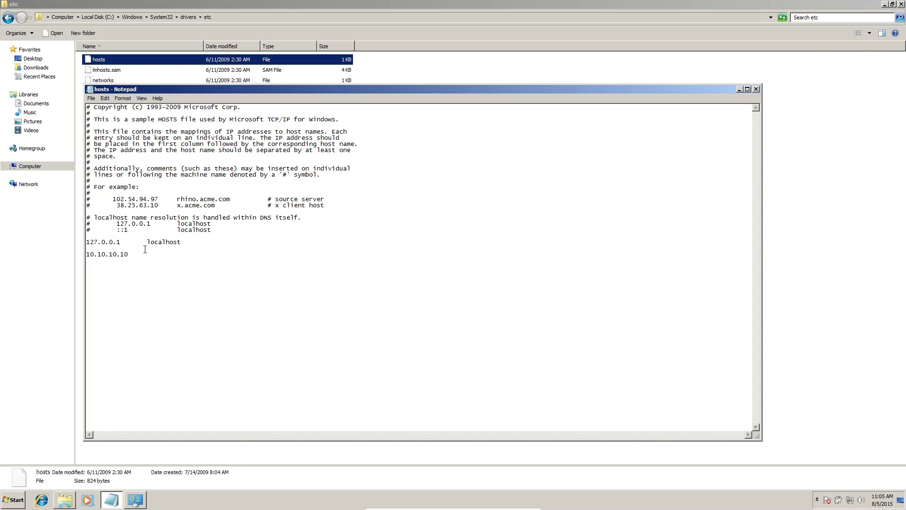
Complete the 10.10.10.10 line with the computer name OBIA7964-PC
text(obi)
key(BackSpace)
key(BackSpace)
text(BIA7964-PC)
Close Notepad saving the hosts file changes, then close the etc folder window
click(756, 89)
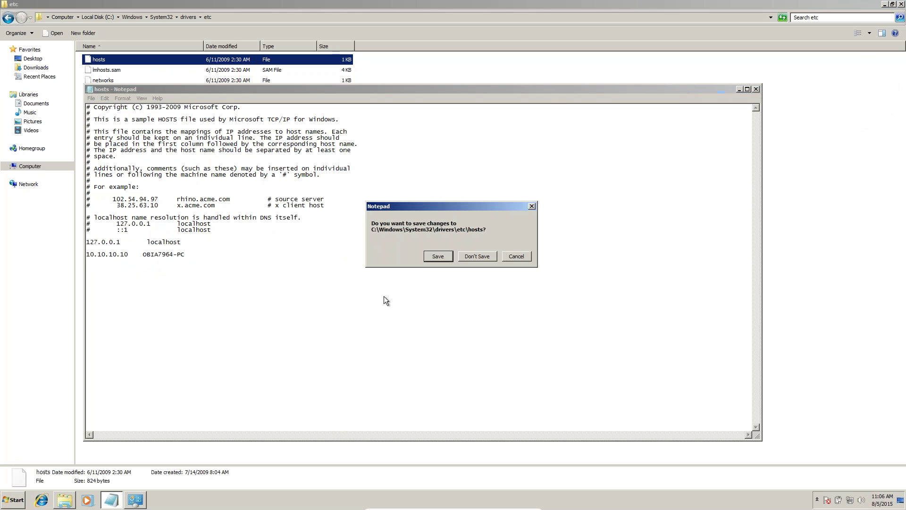
click(434, 259)
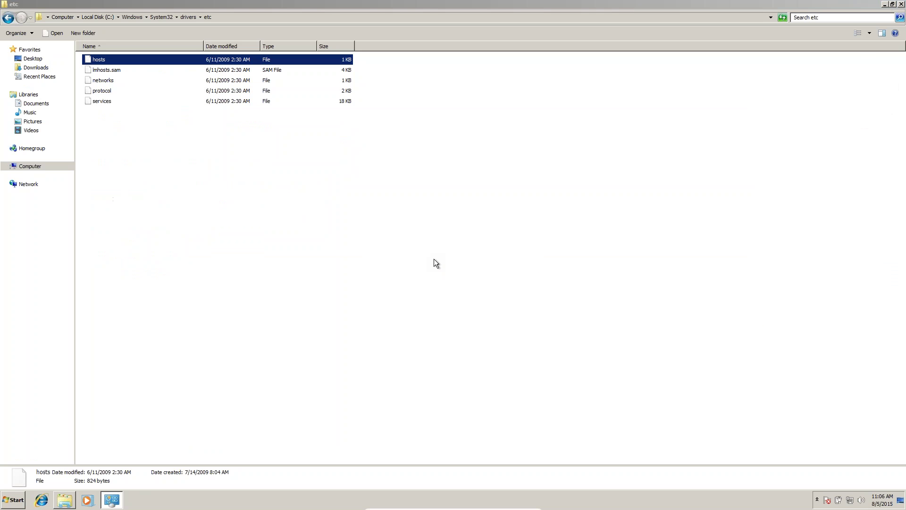
click(901, 5)
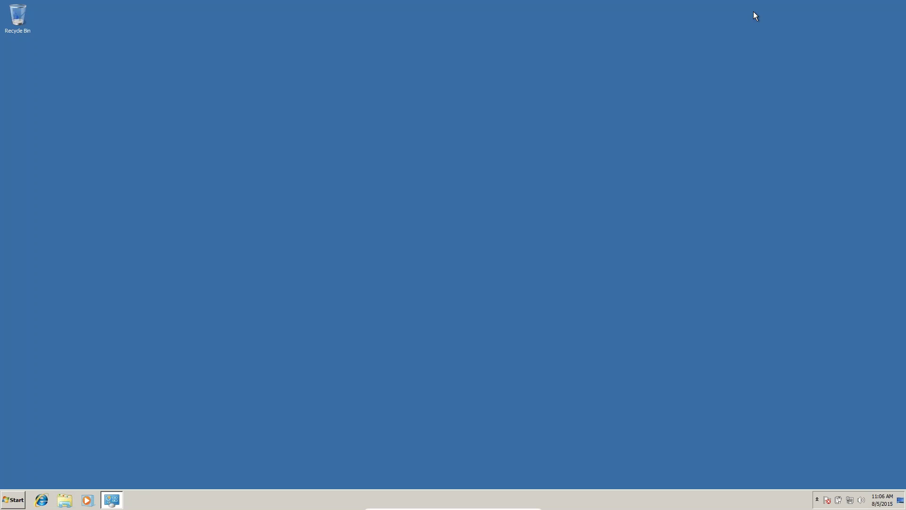